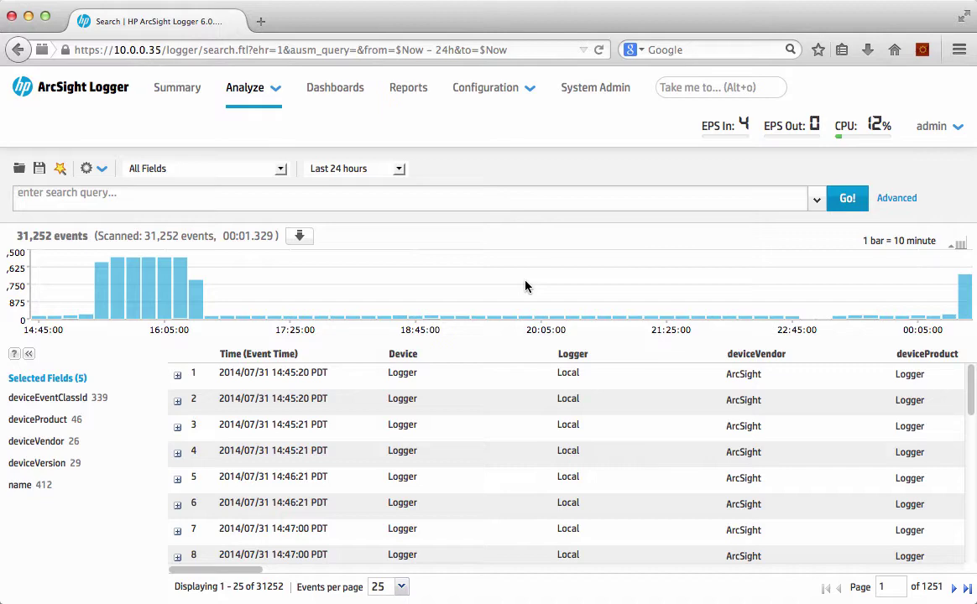
Step: Open the Lookup Files configuration, inspect the TCP_ports file's name and its port and name columns, and close the preview
{"action": "left_click", "coordinate": [499, 89]}
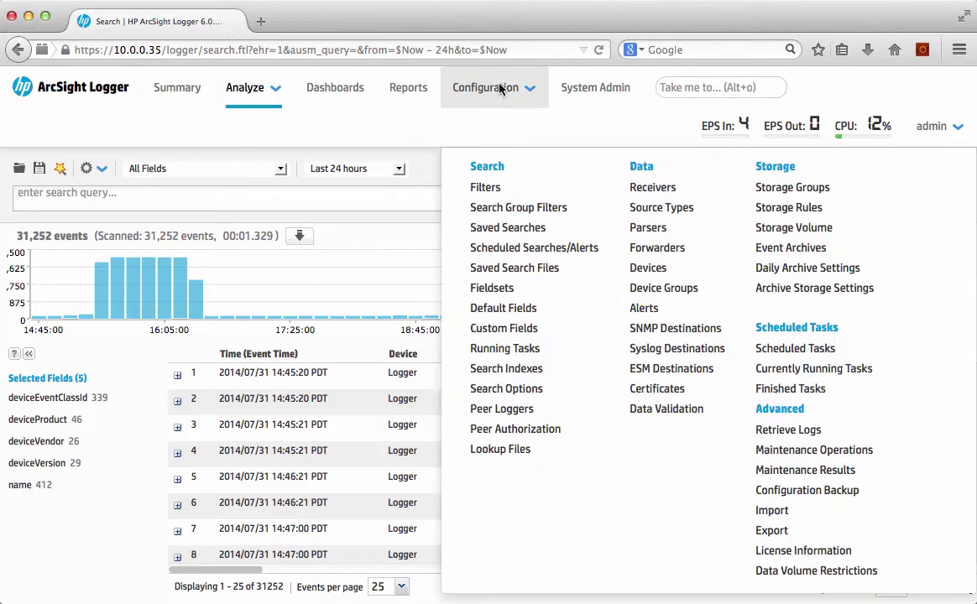
{"action": "left_click", "coordinate": [495, 452]}
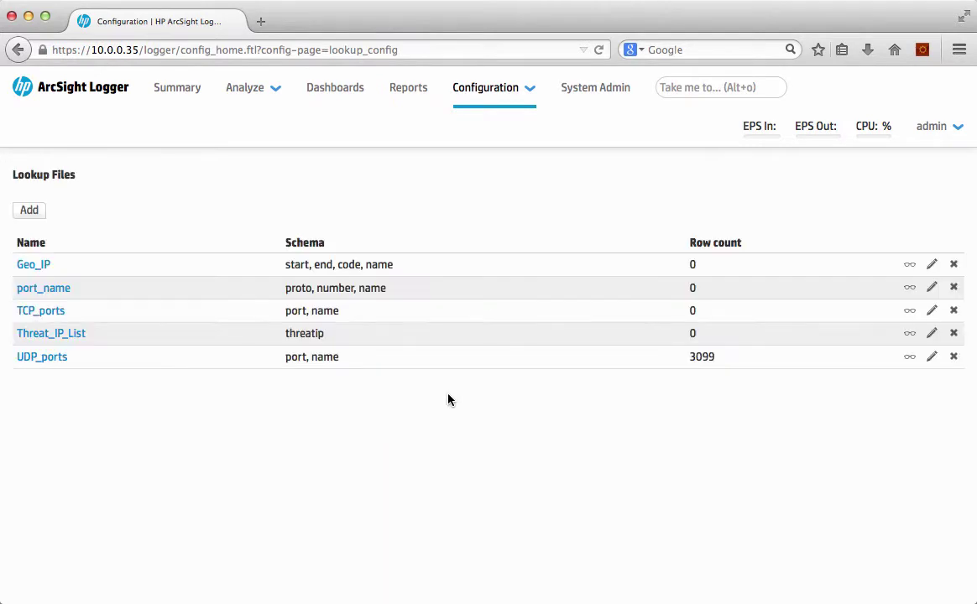
{"action": "left_click", "coordinate": [39, 313]}
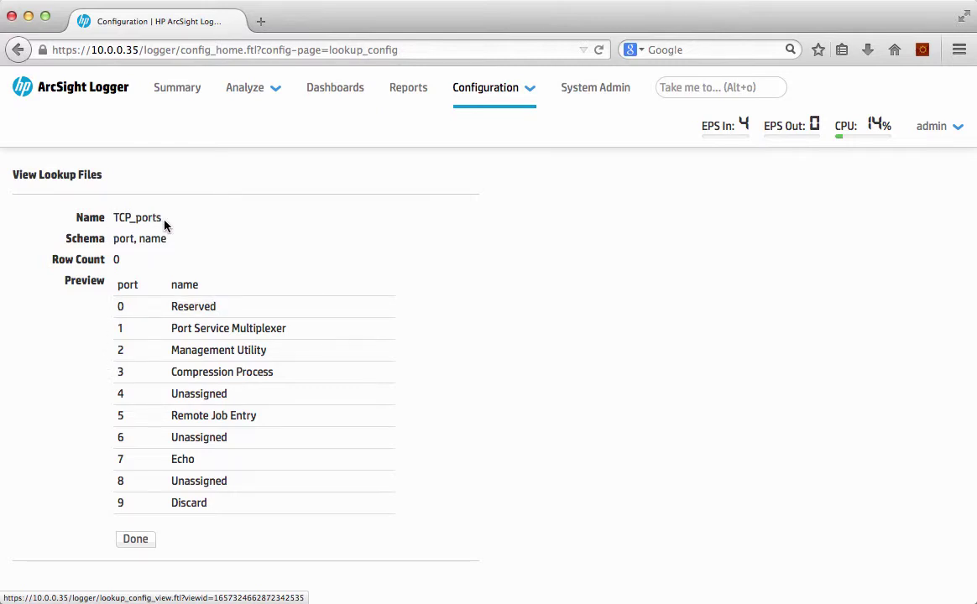
{"action": "left_click_drag", "start_coordinate": [124, 221], "coordinate": [117, 221]}
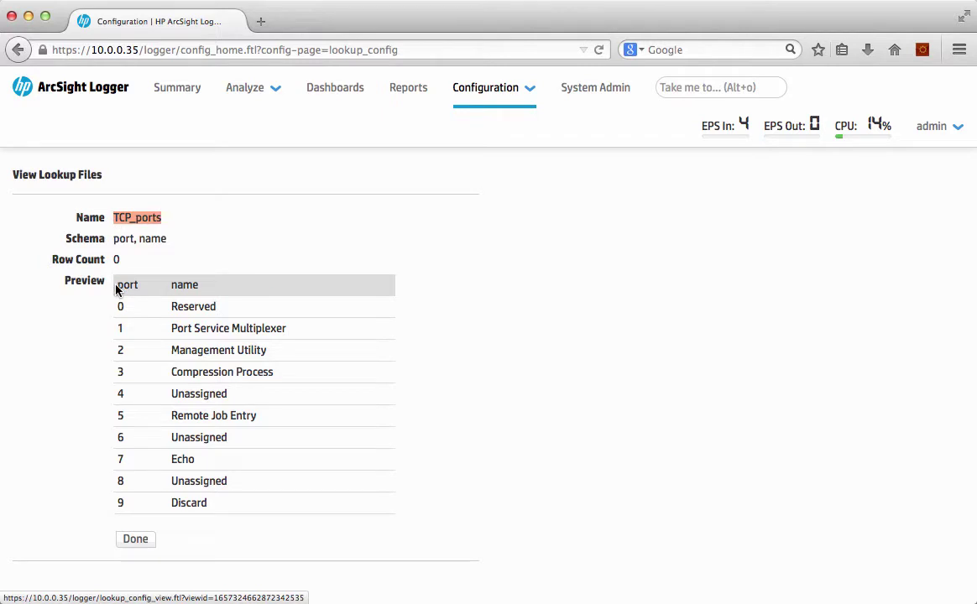
{"action": "left_click_drag", "start_coordinate": [117, 289], "coordinate": [211, 285]}
{"action": "left_click_drag", "start_coordinate": [113, 289], "coordinate": [162, 290]}
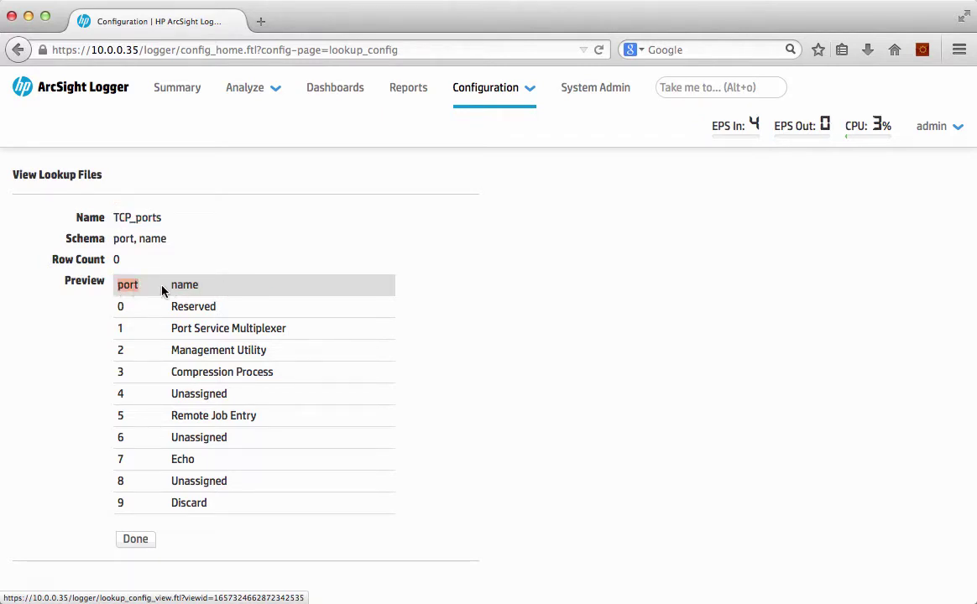
{"action": "double_click", "coordinate": [185, 290]}
{"action": "left_click", "coordinate": [133, 539]}
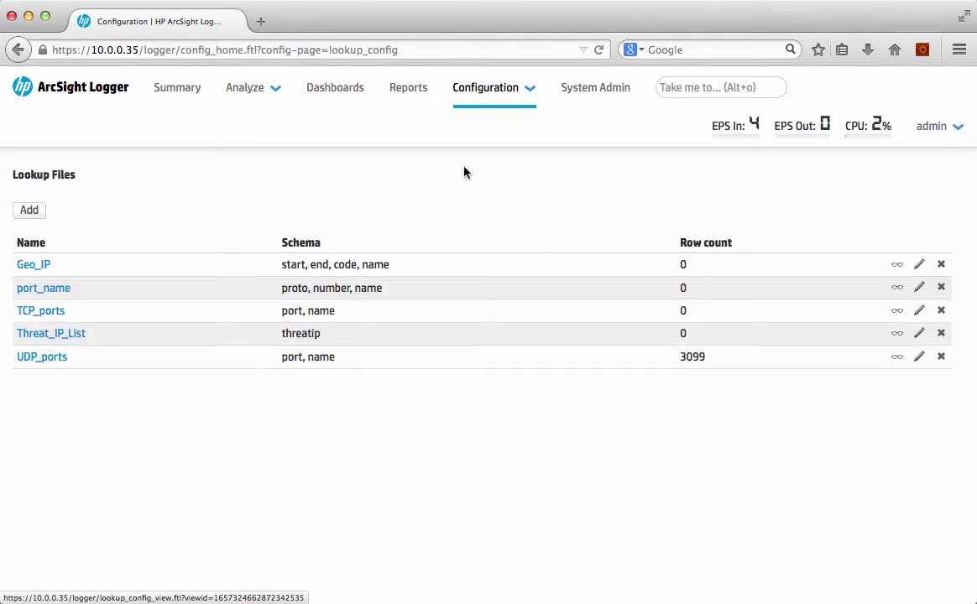
Step: Go to the event search and run it with an empty query over the last 24 hours
{"action": "left_click", "coordinate": [245, 87]}
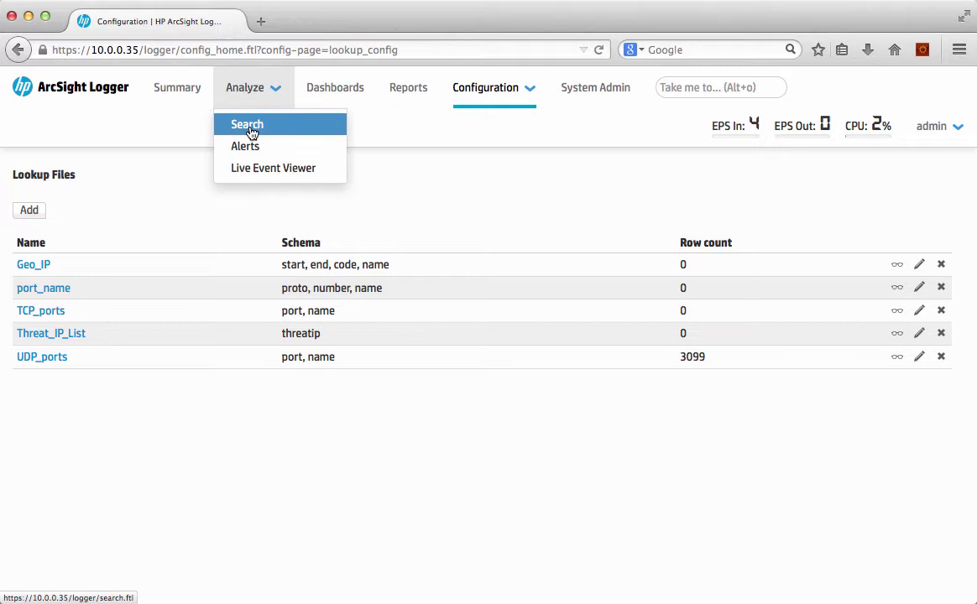
{"action": "left_click", "coordinate": [249, 126]}
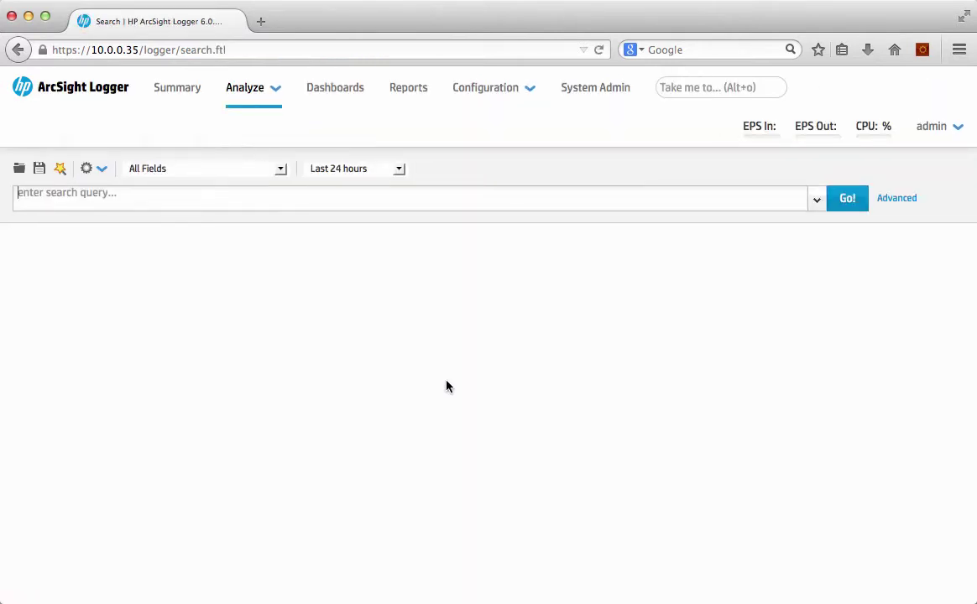
{"action": "left_click", "coordinate": [846, 201]}
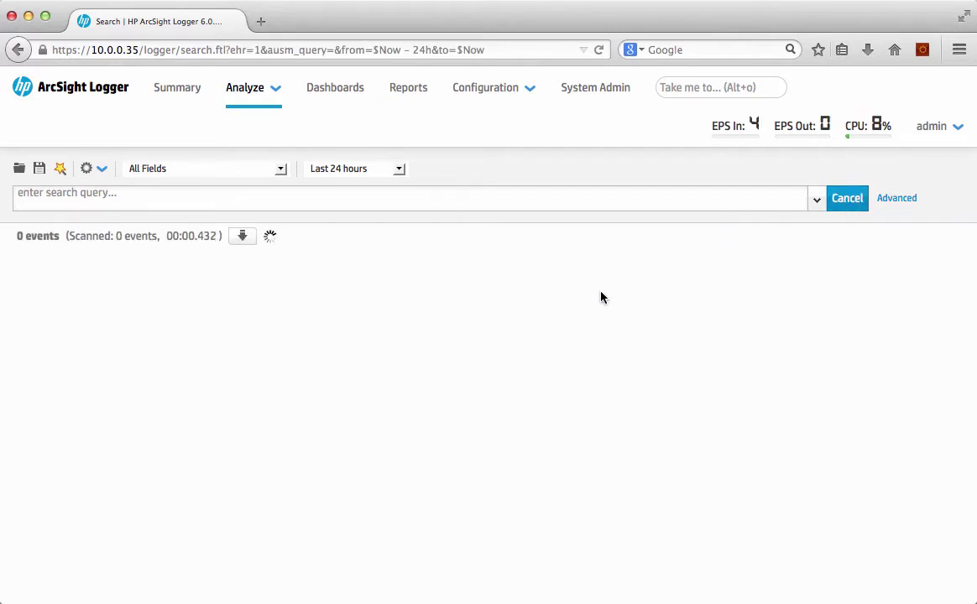
Step: Exclude ArcSight's own events by searching with the query deviceVendor != "ArcSight"
{"action": "mouse_move", "coordinate": [97, 308]}
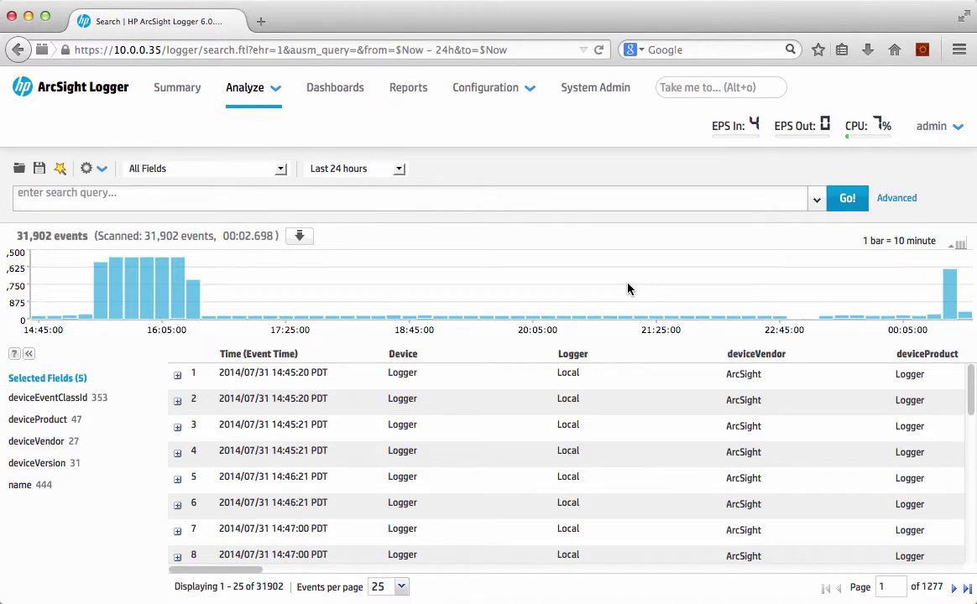
{"action": "left_click", "coordinate": [735, 377]}
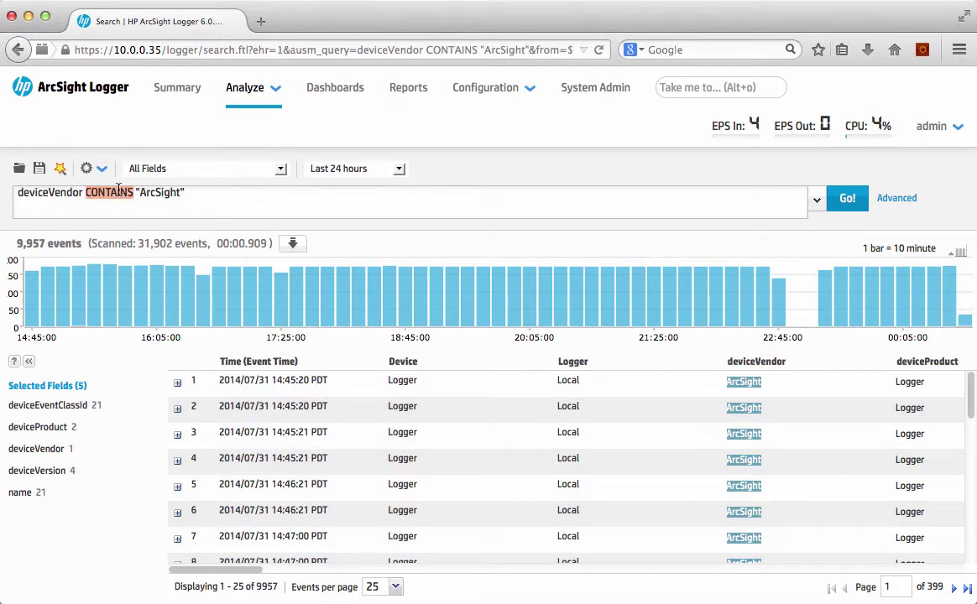
{"action": "type", "text": "!="}
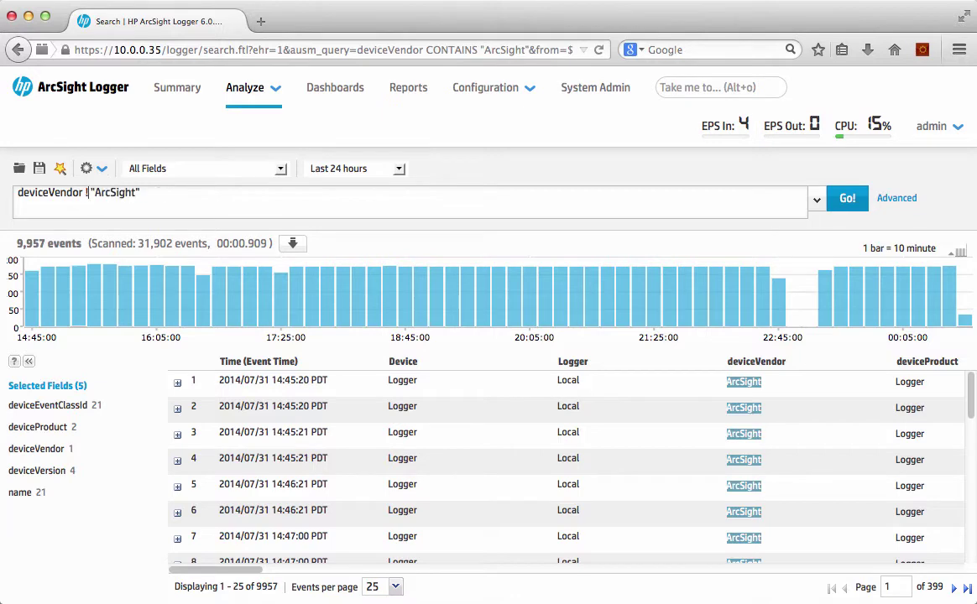
{"action": "key", "text": "Return"}
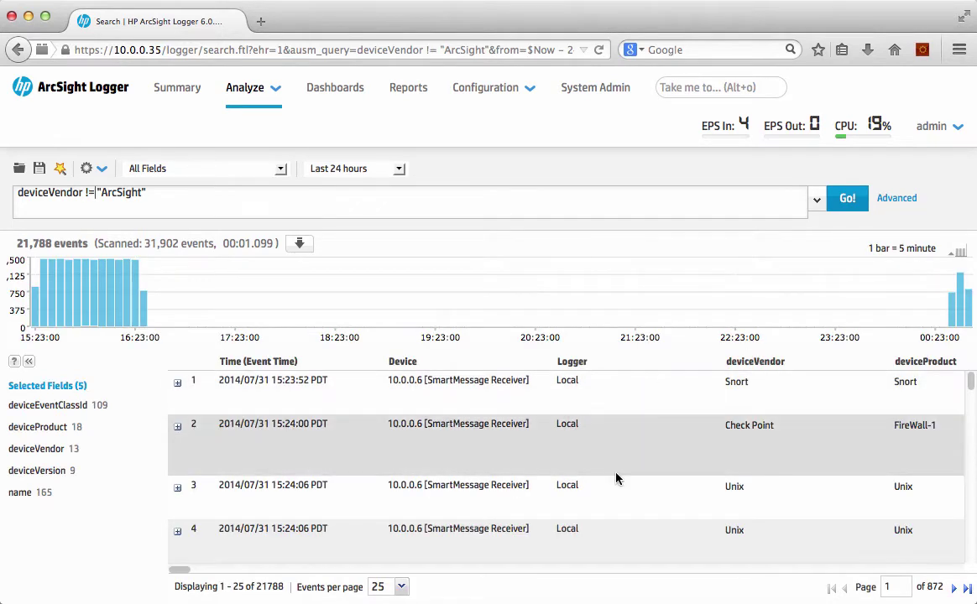
Step: Review the filtered events and narrow them to Check Point using the top values of the deviceVendor field
{"action": "scroll", "coordinate": [615, 478], "scroll_direction": "down", "scroll_amount": 10}
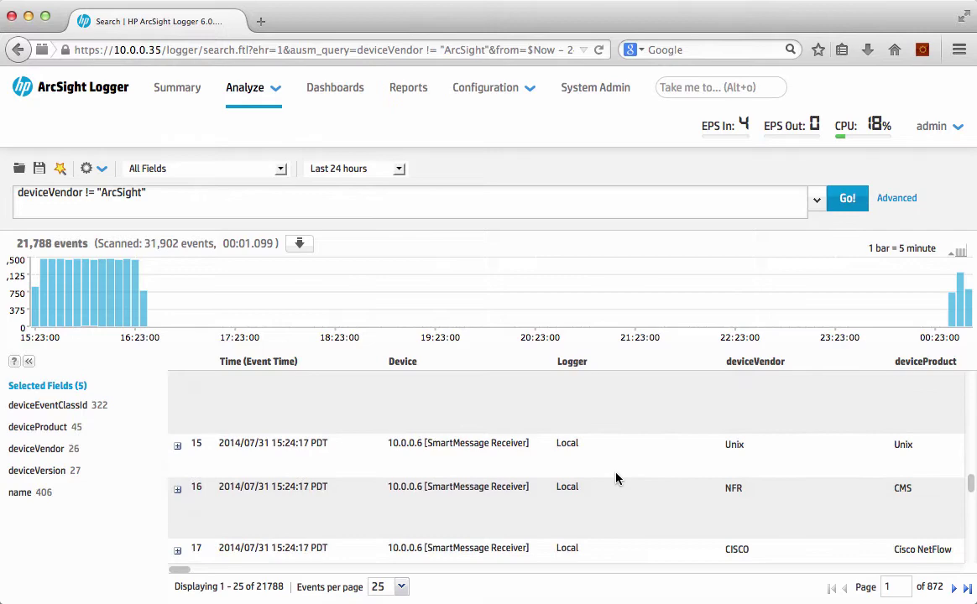
{"action": "scroll", "coordinate": [615, 478], "scroll_direction": "down", "scroll_amount": 8}
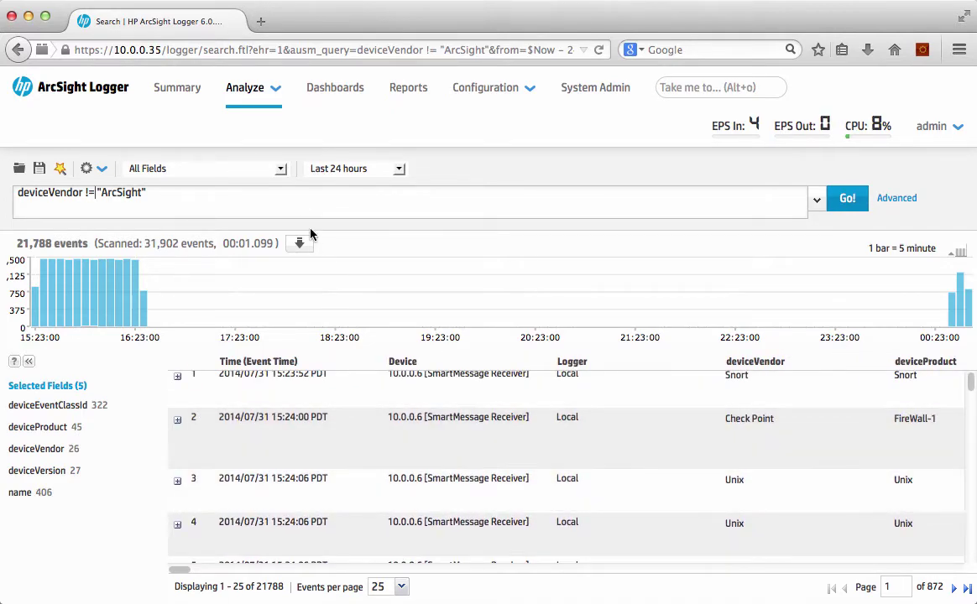
{"action": "left_click", "coordinate": [308, 186]}
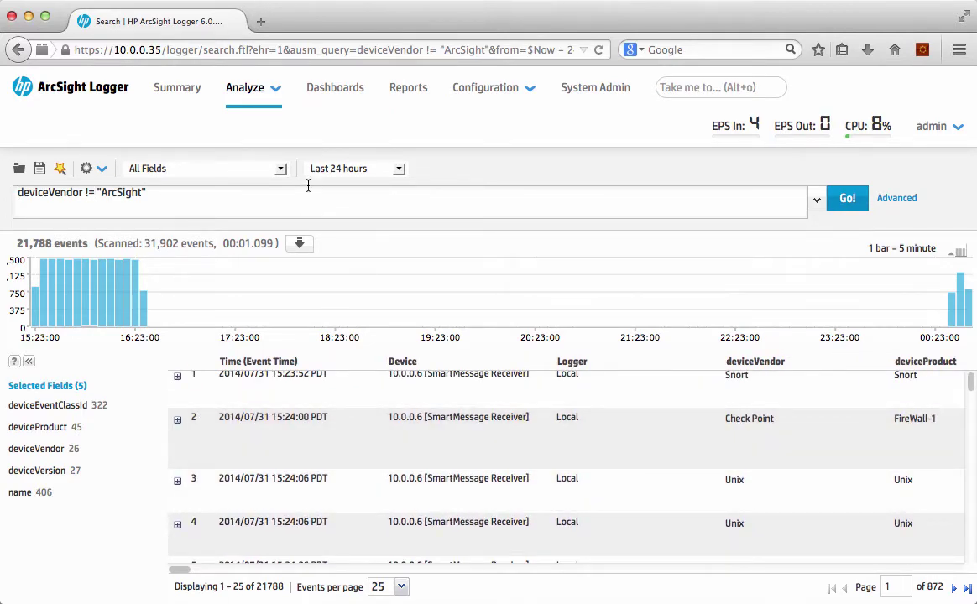
{"action": "left_click", "coordinate": [39, 457]}
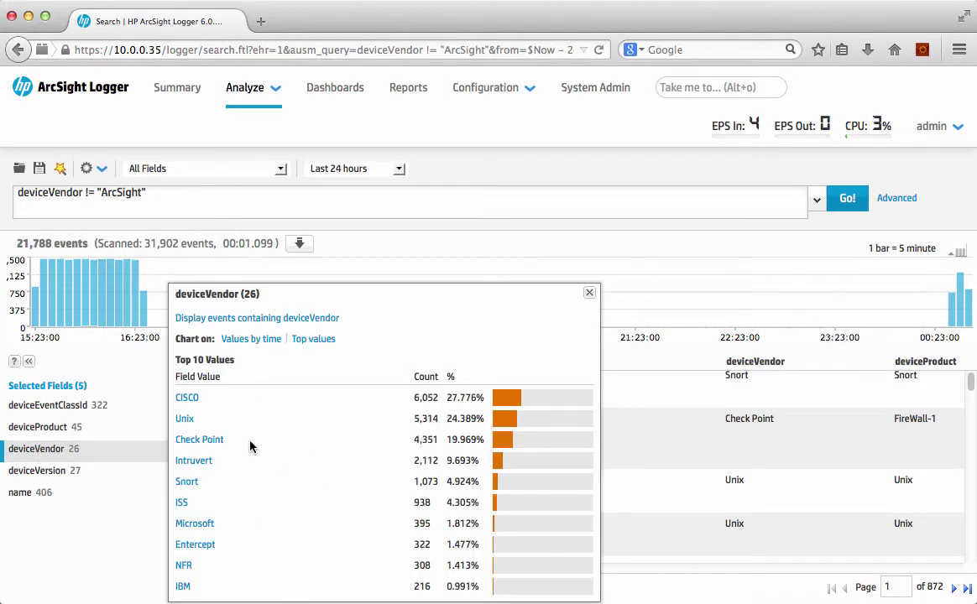
{"action": "left_click", "coordinate": [189, 450]}
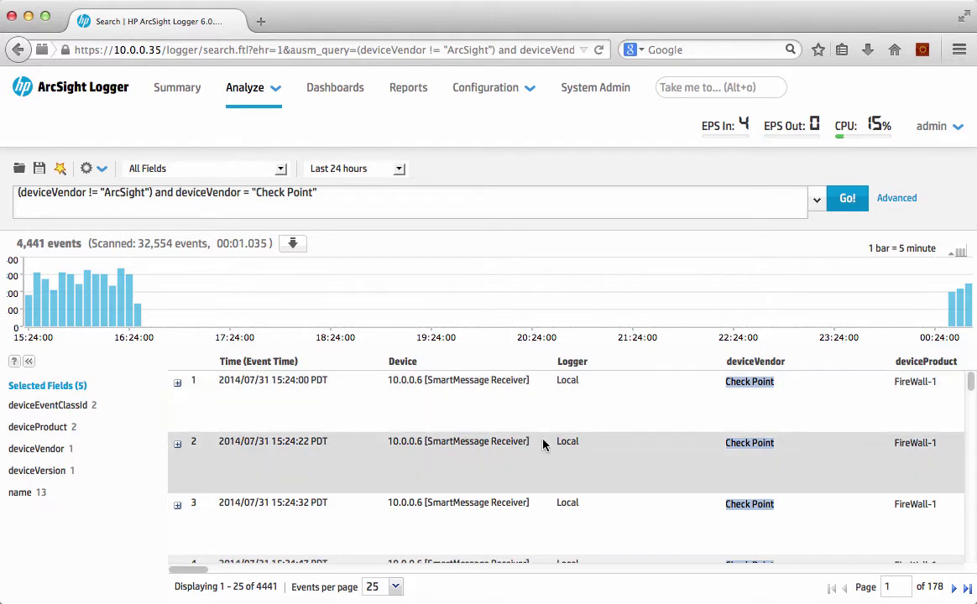
Step: Extend the Check Point query with AND transportProtocol = "TCP" and run the search
{"action": "scroll", "coordinate": [550, 445], "scroll_direction": "down", "scroll_amount": 3}
{"action": "scroll", "coordinate": [553, 449], "scroll_direction": "up", "scroll_amount": 3}
{"action": "scroll", "coordinate": [554, 448], "scroll_direction": "right", "scroll_amount": 1}
{"action": "scroll", "coordinate": [554, 449], "scroll_direction": "left", "scroll_amount": 1}
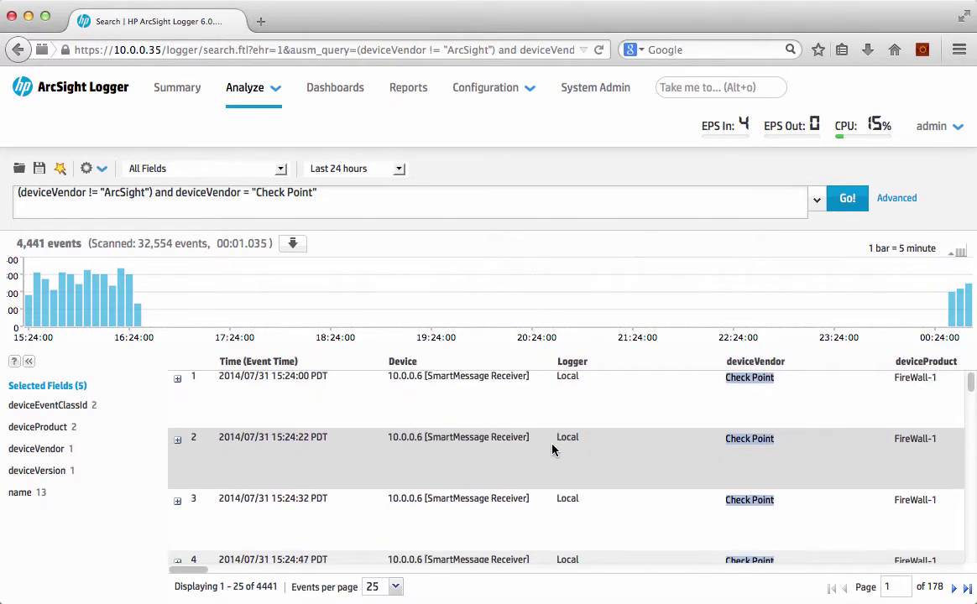
{"action": "left_click", "coordinate": [383, 198]}
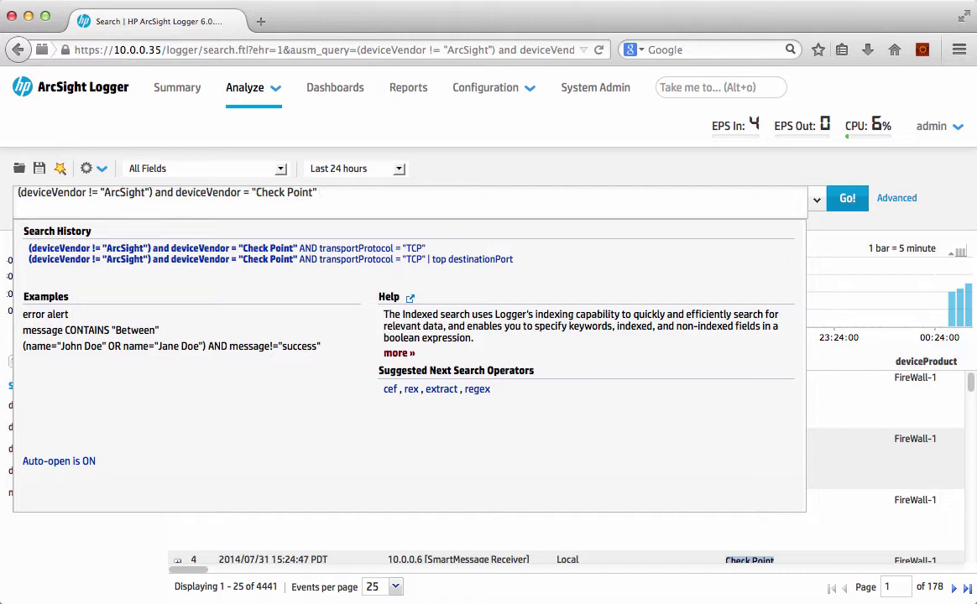
{"action": "type", "text": "AND"}
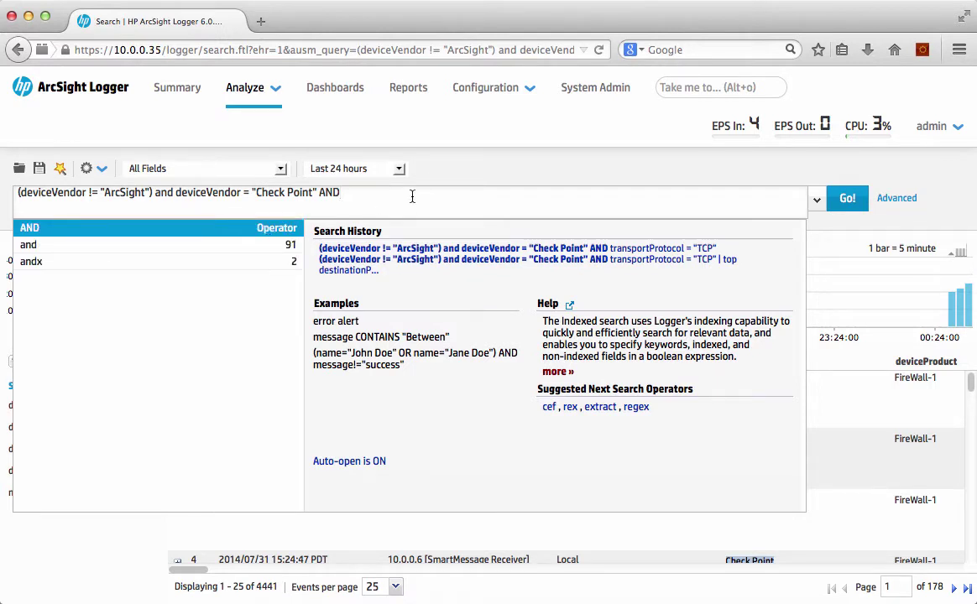
{"action": "type", "text": "tra"}
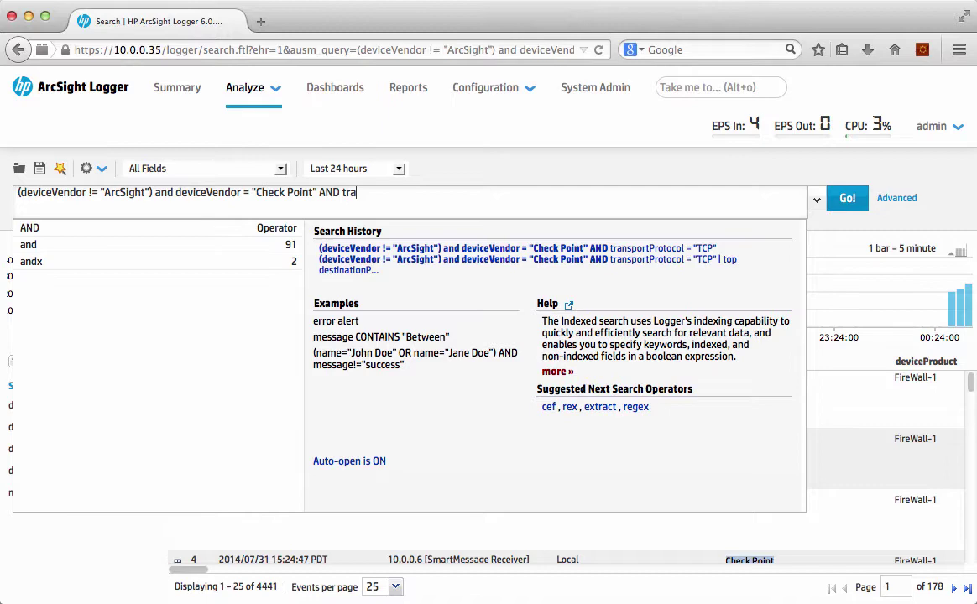
{"action": "type", "text": "nsportProtocl"}
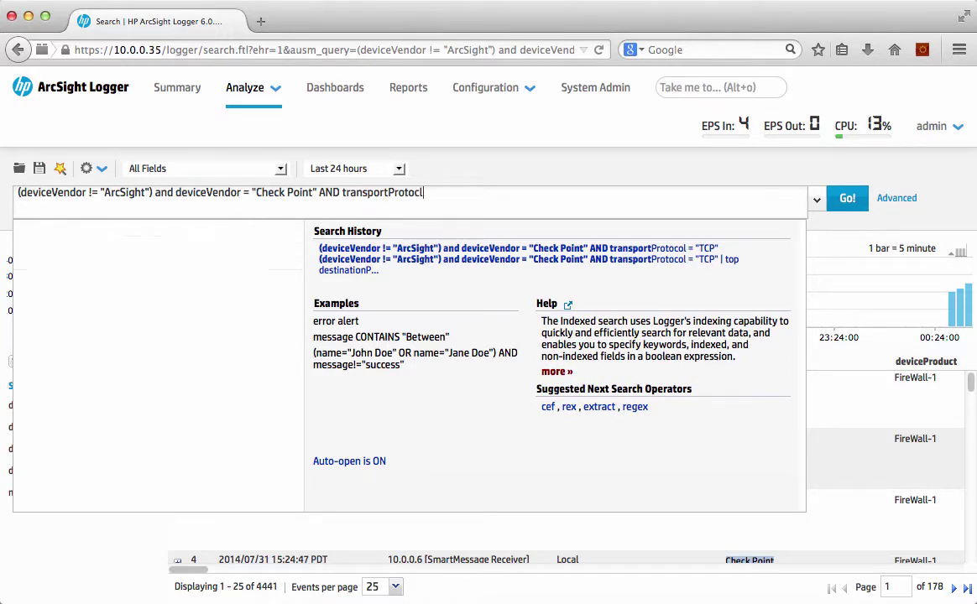
{"action": "key", "text": "BackSpace"}
{"action": "type", "text": "ol = \""}
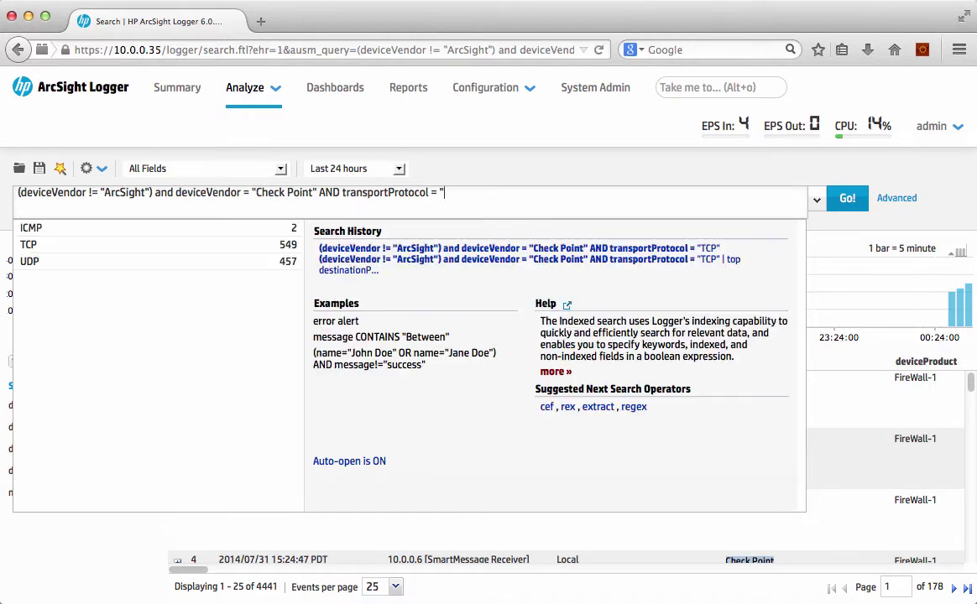
{"action": "type", "text": "TCP"}
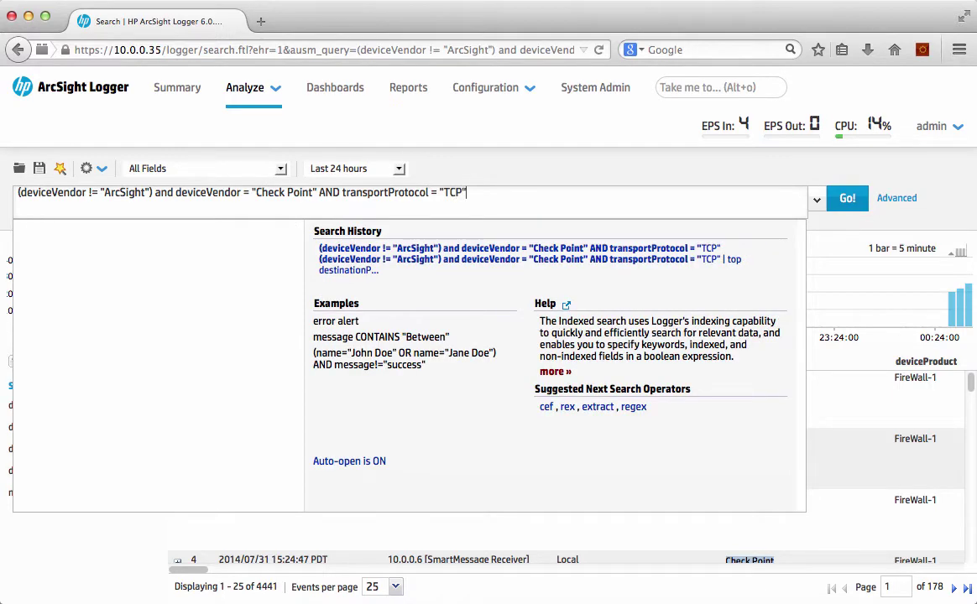
{"action": "type", "text": "\""}
{"action": "key", "text": "Return"}
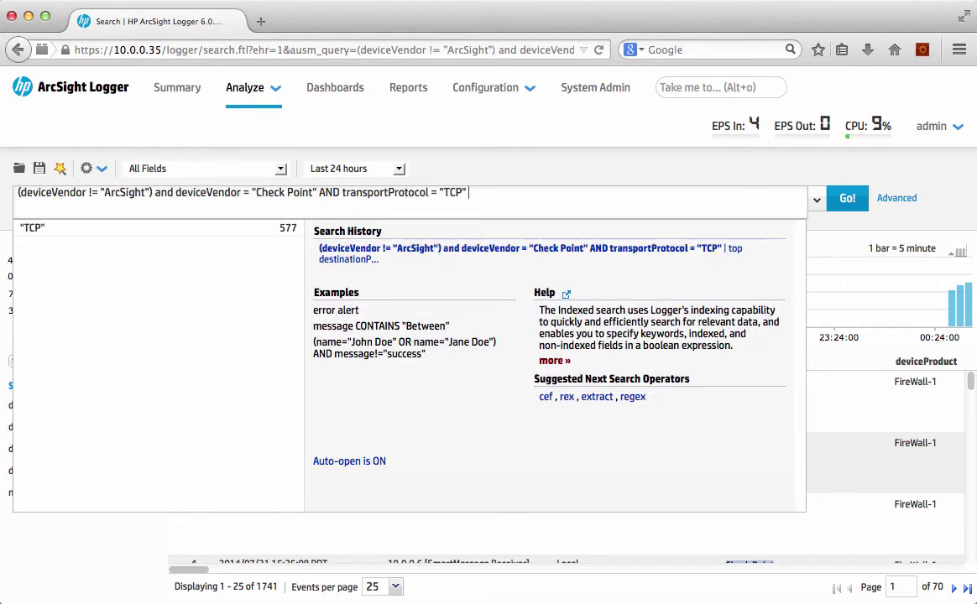
Step: Append | top destinationPort to the query, run it, and examine the charted destination ports
{"action": "type", "text": "| top"}
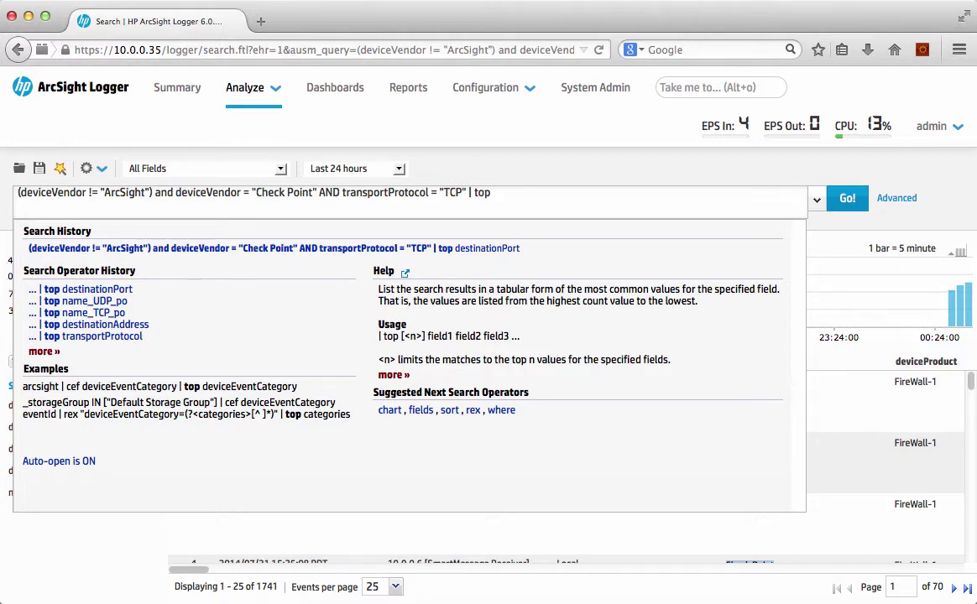
{"action": "type", "text": "destinationPort"}
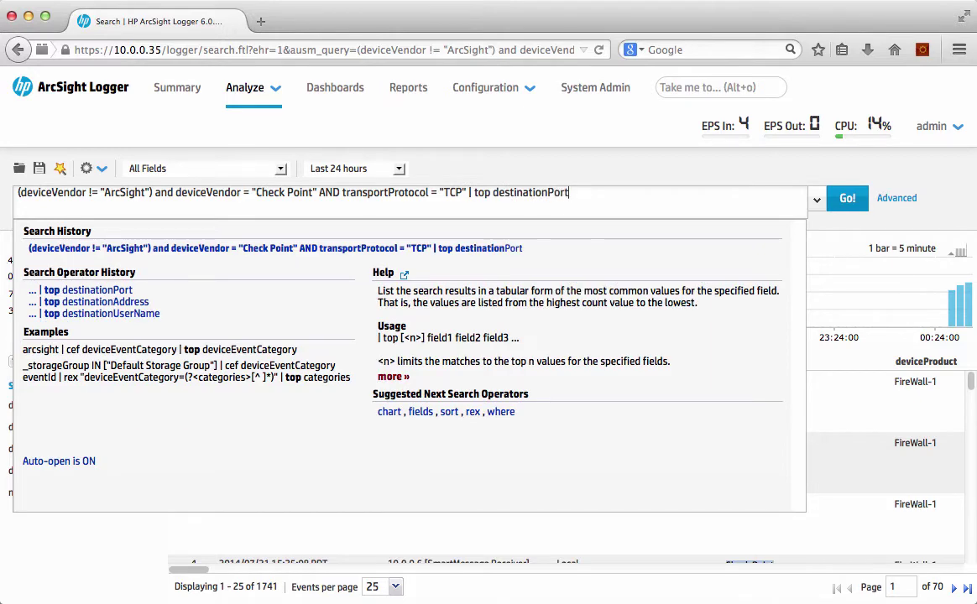
{"action": "key", "text": "Return"}
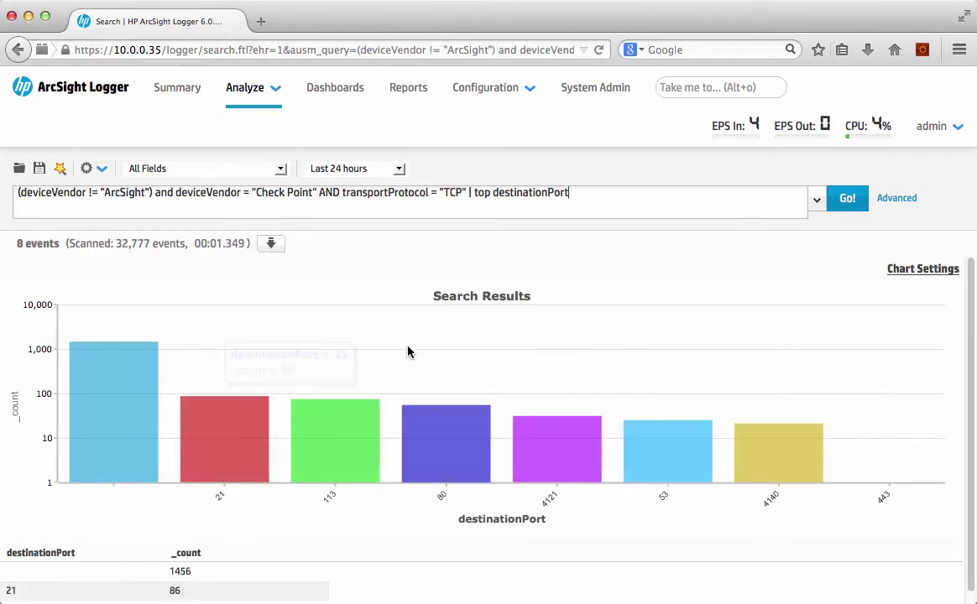
{"action": "mouse_move", "coordinate": [257, 456]}
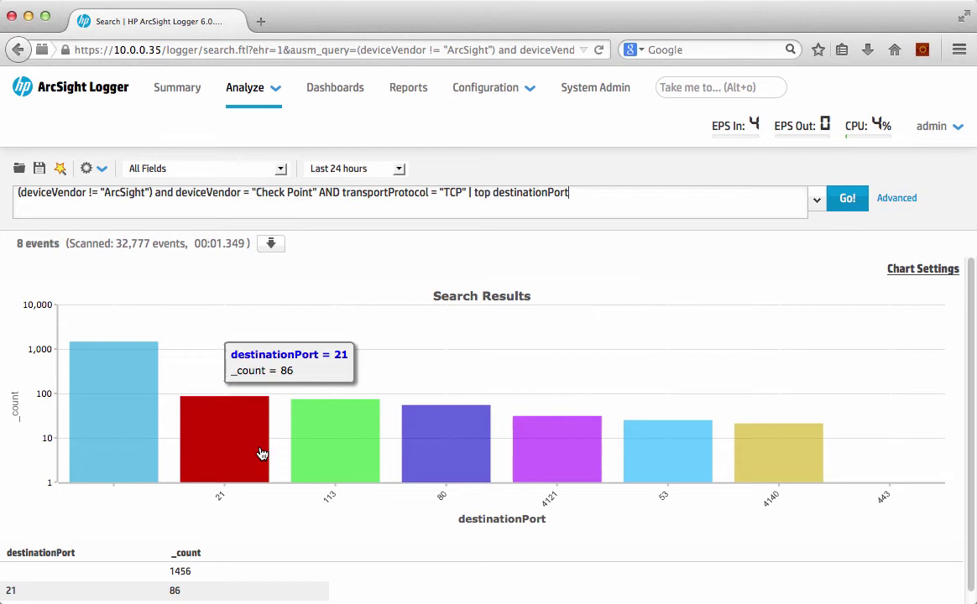
{"action": "mouse_move", "coordinate": [124, 420]}
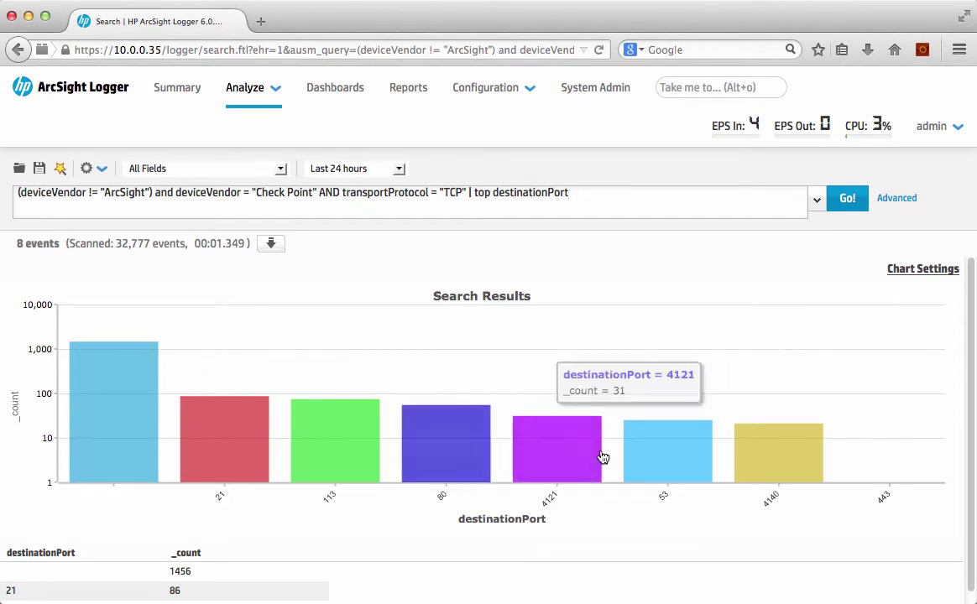
{"action": "mouse_move", "coordinate": [689, 440]}
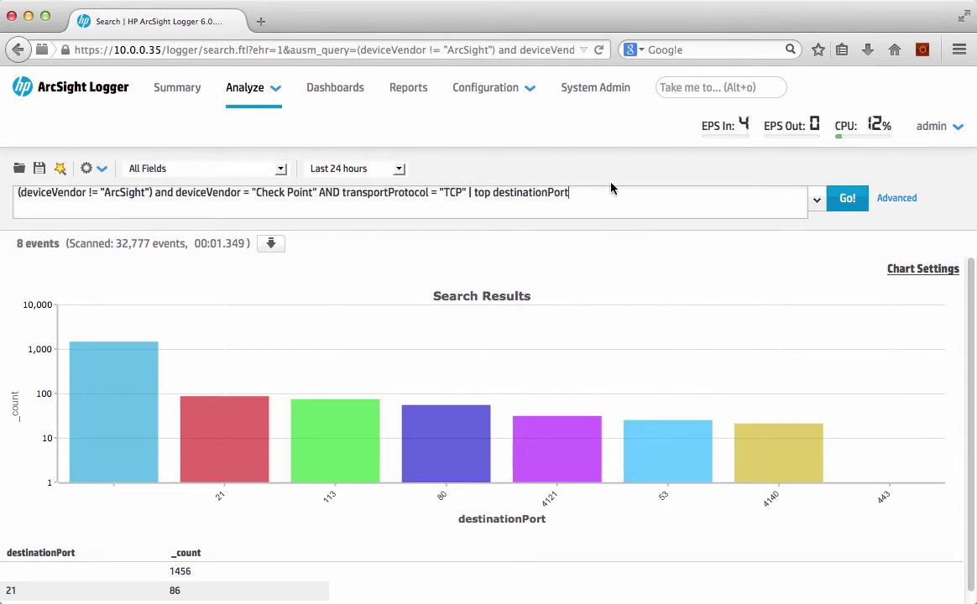
Step: Replace top destinationPort with lookup TCP_ports port as destinationPort output name, then run the search and review the looked-up port names
{"action": "left_click_drag", "start_coordinate": [599, 192], "coordinate": [473, 192]}
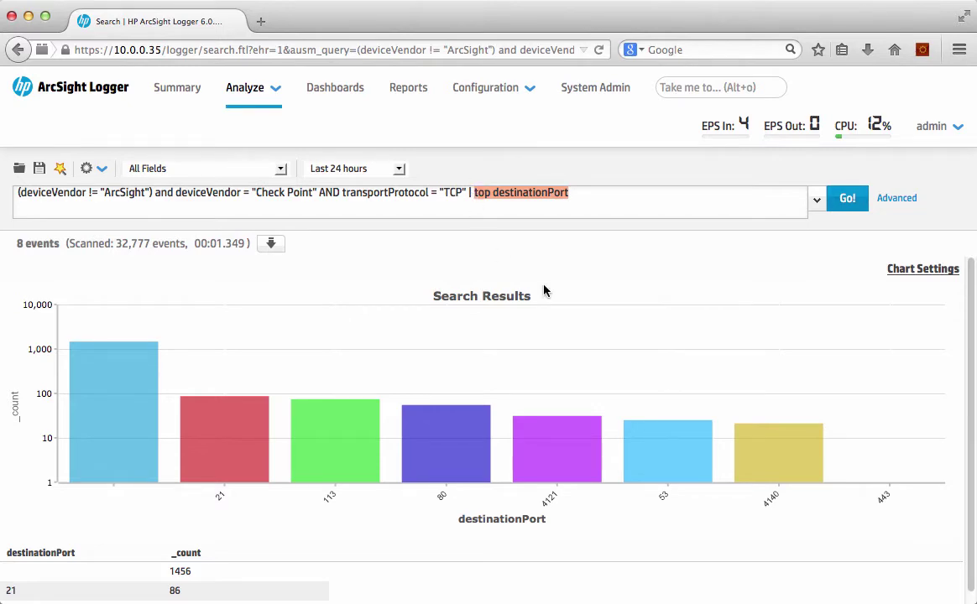
{"action": "key", "text": "BackSpace"}
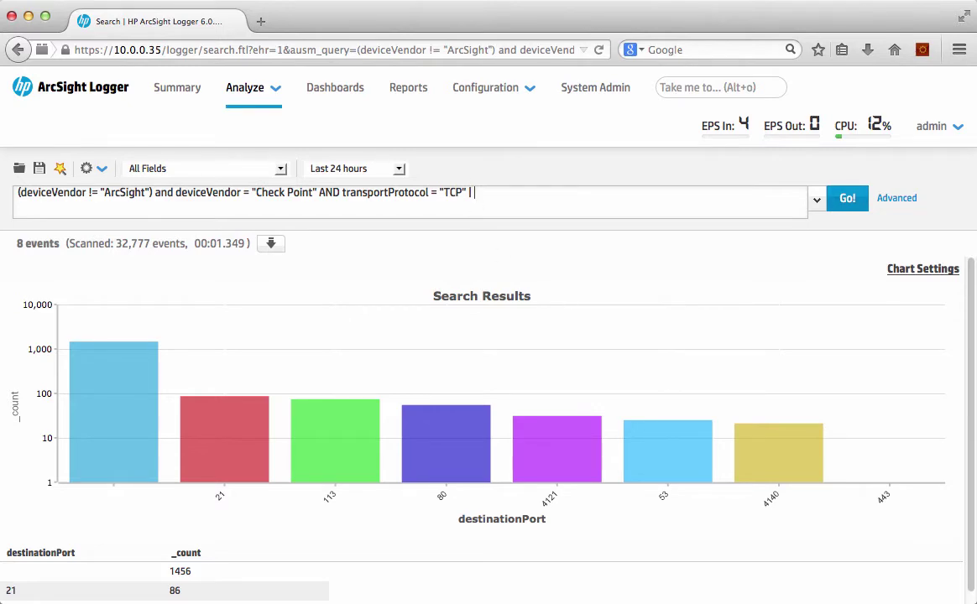
{"action": "type", "text": "lookup"}
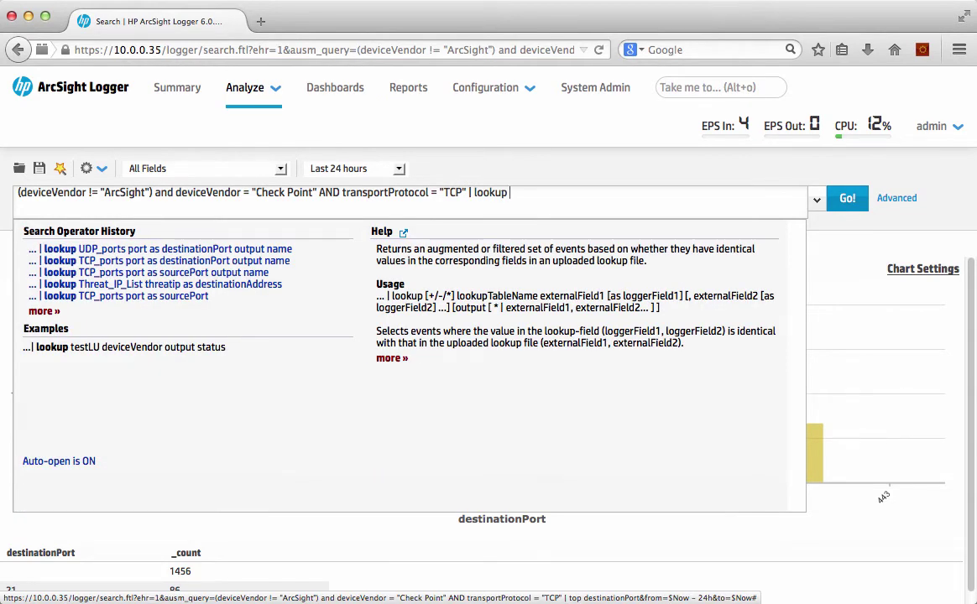
{"action": "type", "text": "TCP_"}
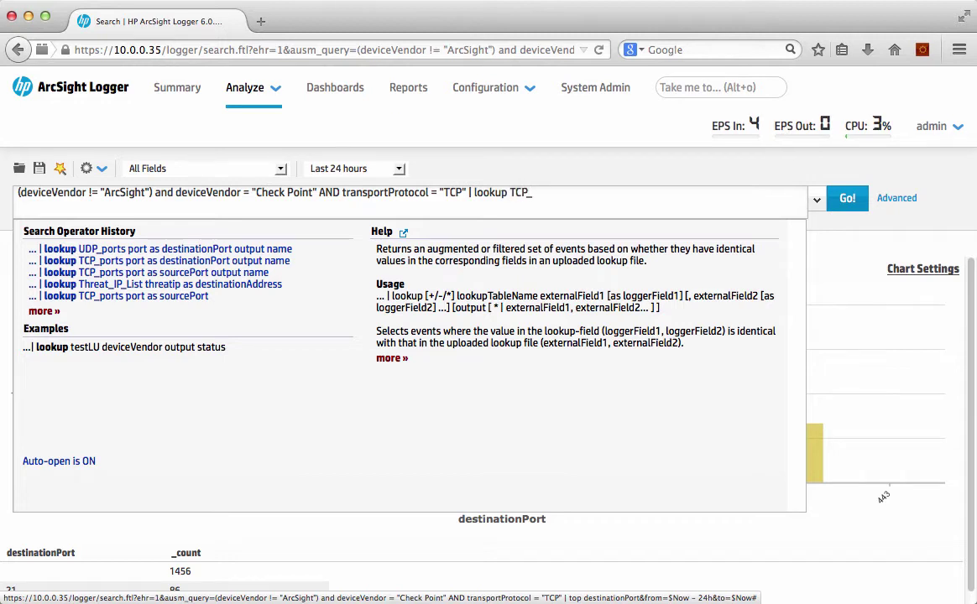
{"action": "type", "text": "ports"}
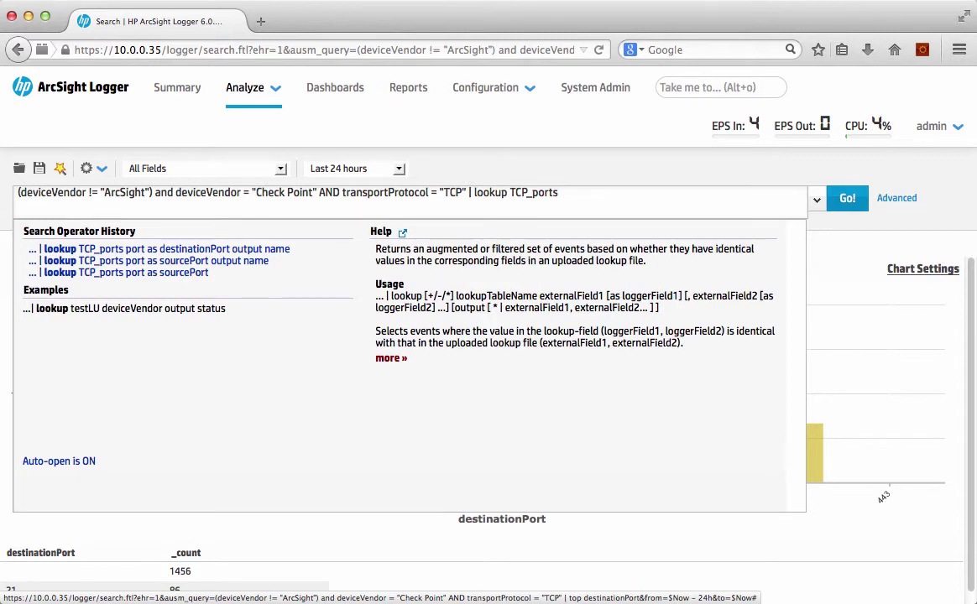
{"action": "type", "text": " port"}
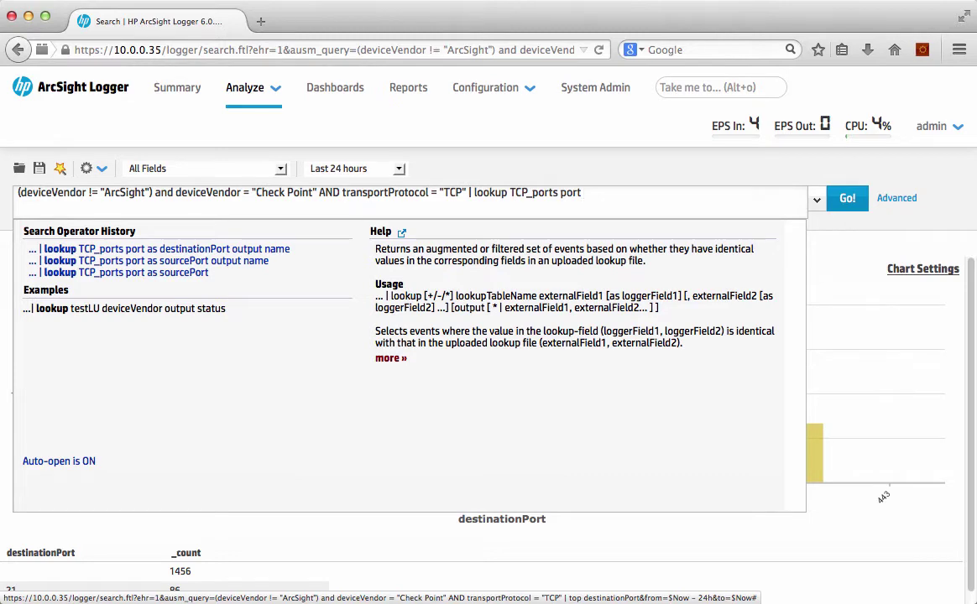
{"action": "type", "text": " as "}
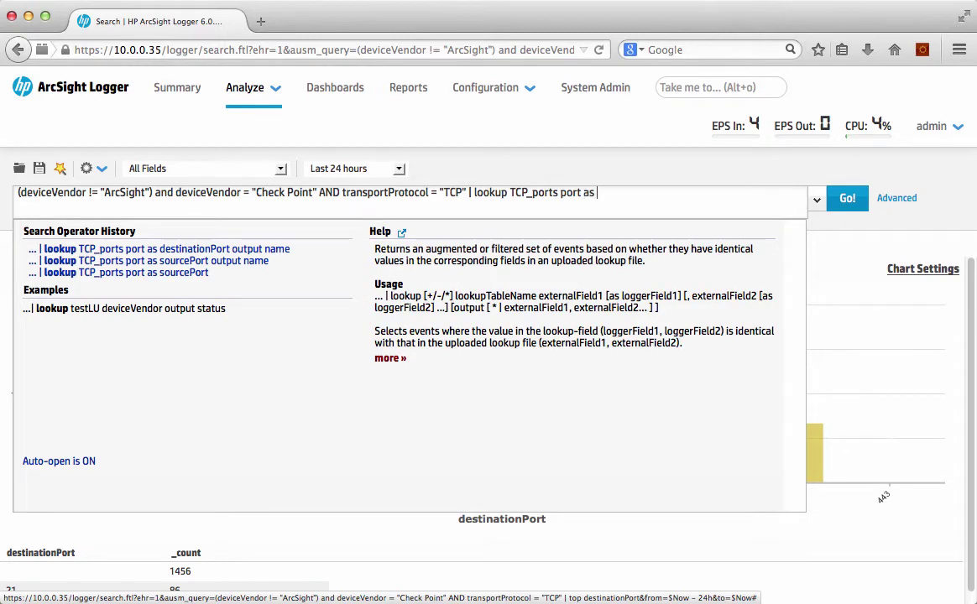
{"action": "type", "text": "destinationP"}
{"action": "key", "text": "BackSpace"}
{"action": "key", "text": "BackSpace"}
{"action": "key", "text": "BackSpace"}
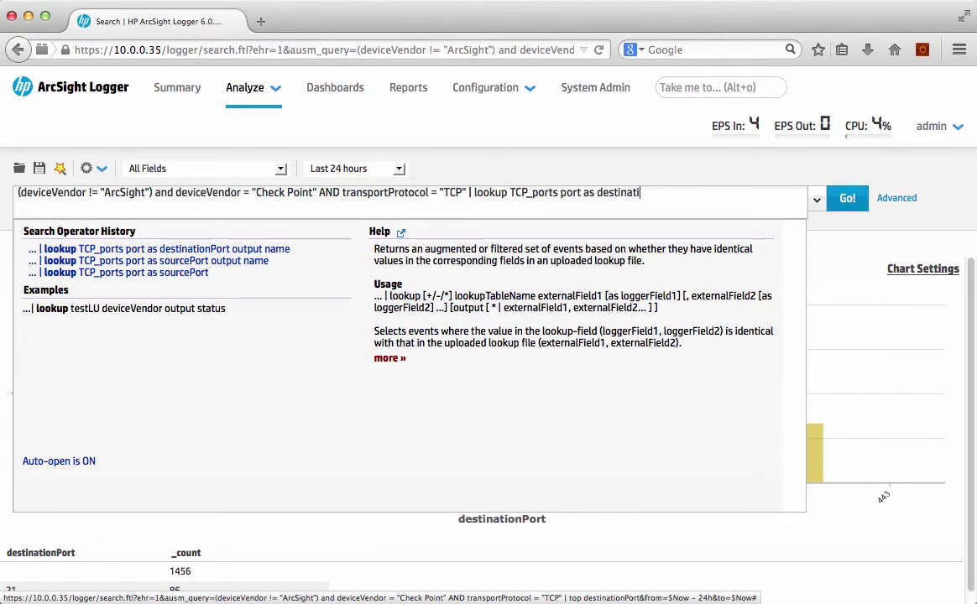
{"action": "type", "text": "onPort "}
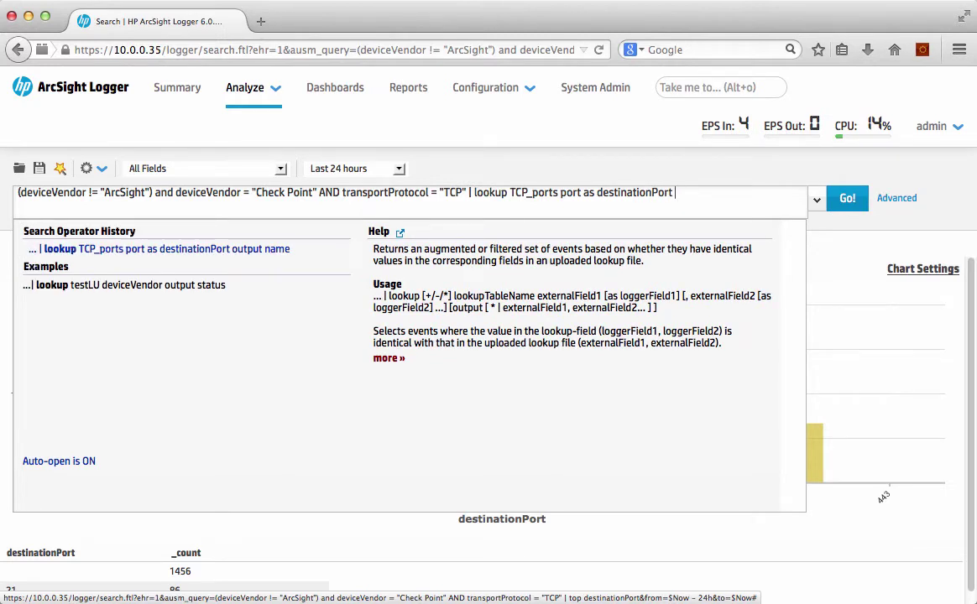
{"action": "type", "text": "output name"}
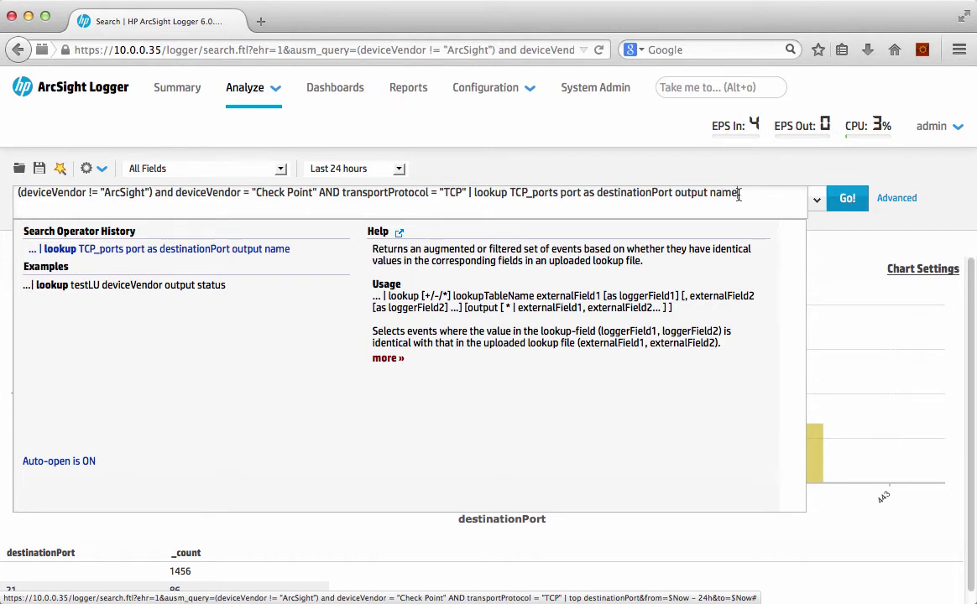
{"action": "key", "text": "Return"}
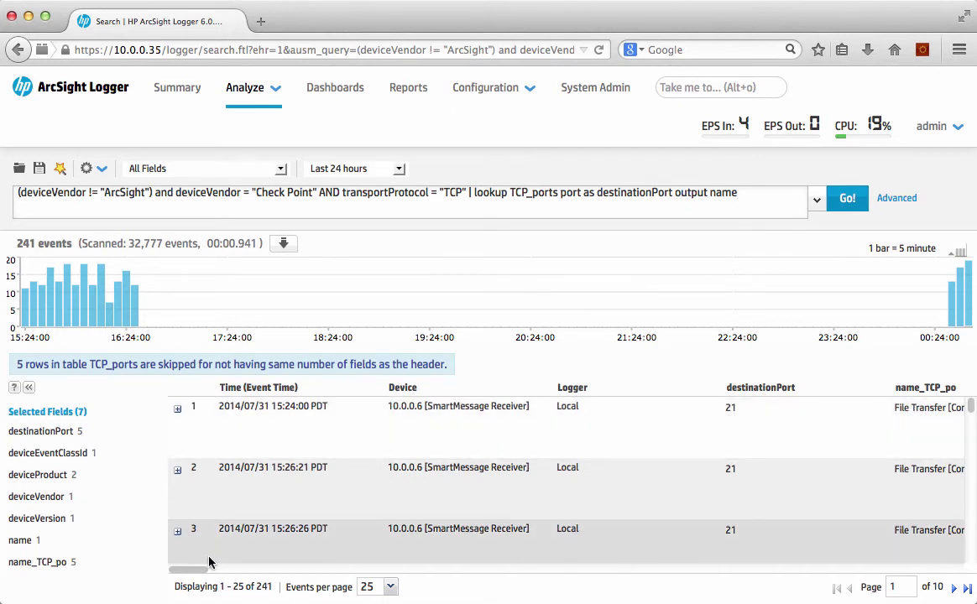
{"action": "left_click_drag", "start_coordinate": [195, 575], "coordinate": [215, 574]}
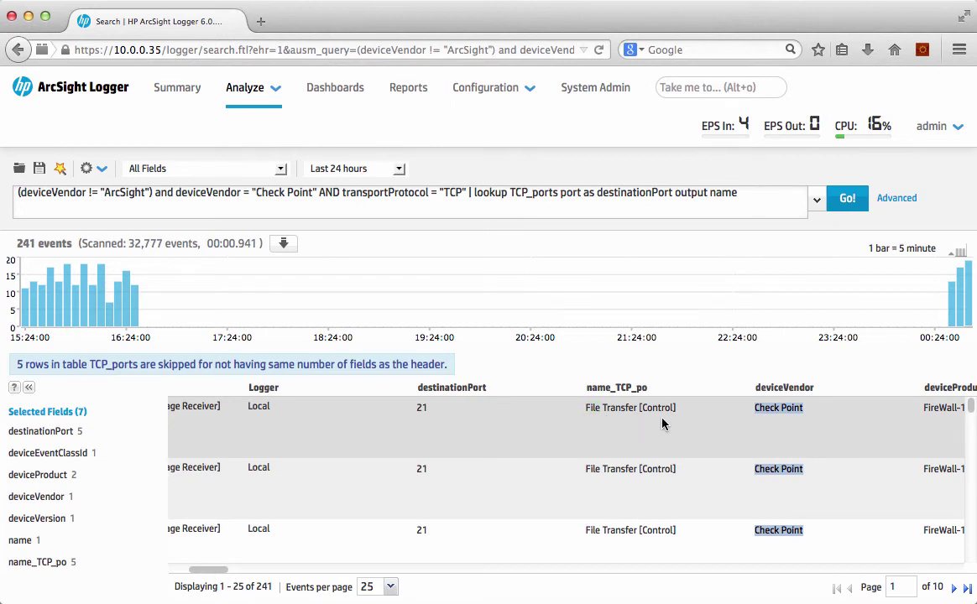
{"action": "scroll", "coordinate": [671, 434], "scroll_direction": "up", "scroll_amount": 2}
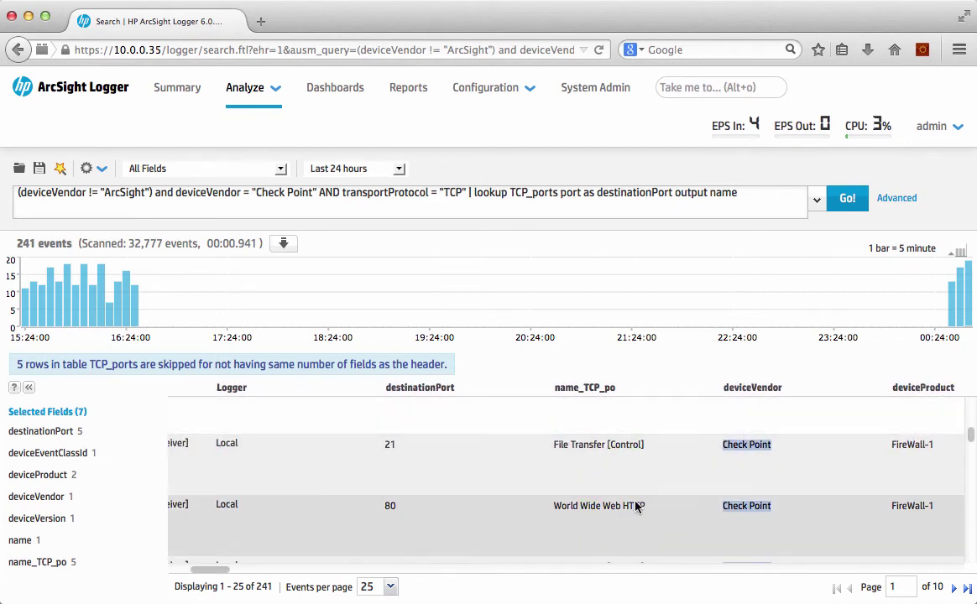
Step: Append | top to the end of the TCP_ports lookup query
{"action": "left_click", "coordinate": [749, 194]}
{"action": "type", "text": "| "}
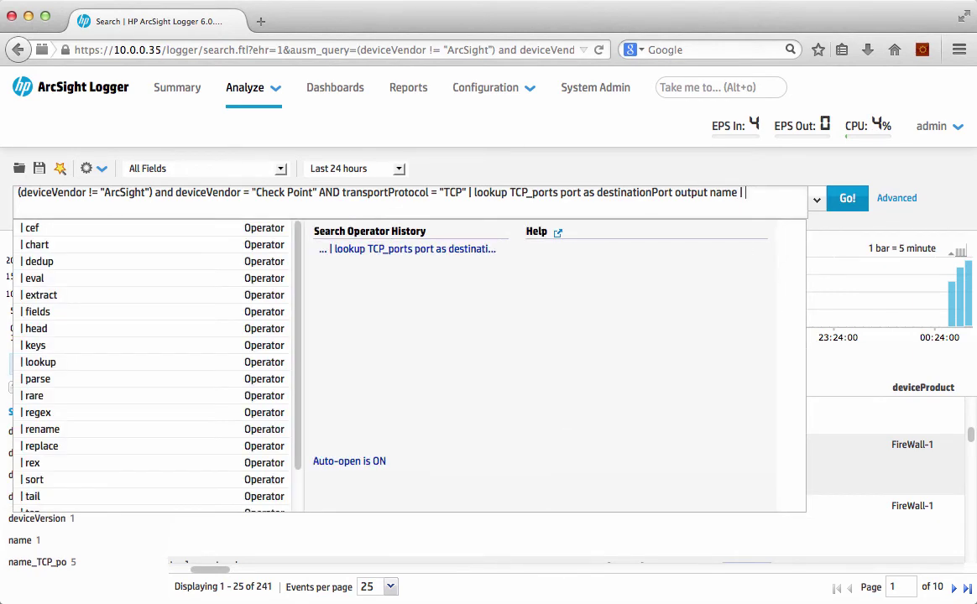
{"action": "type", "text": "top"}
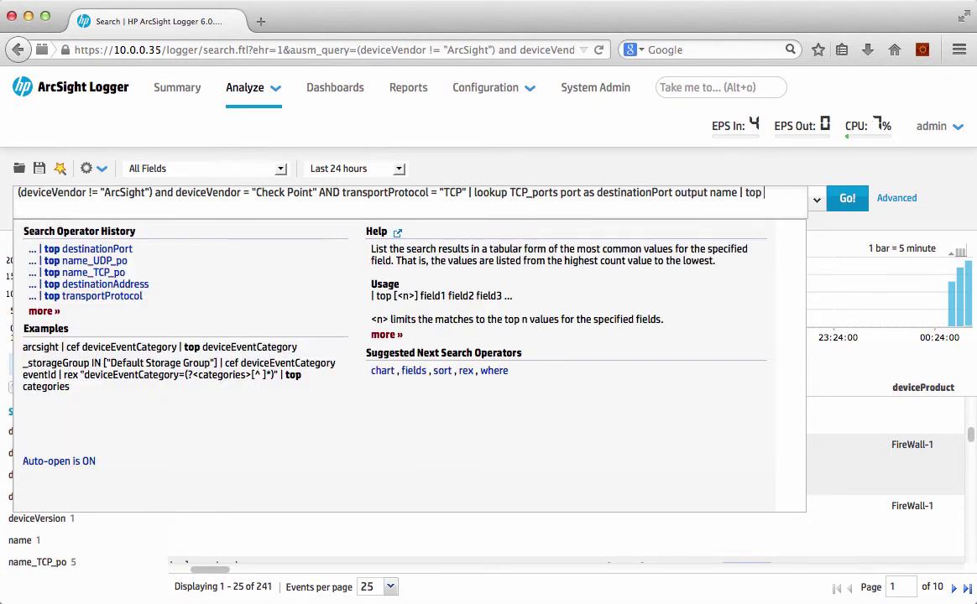
{"action": "type", "text": " destin"}
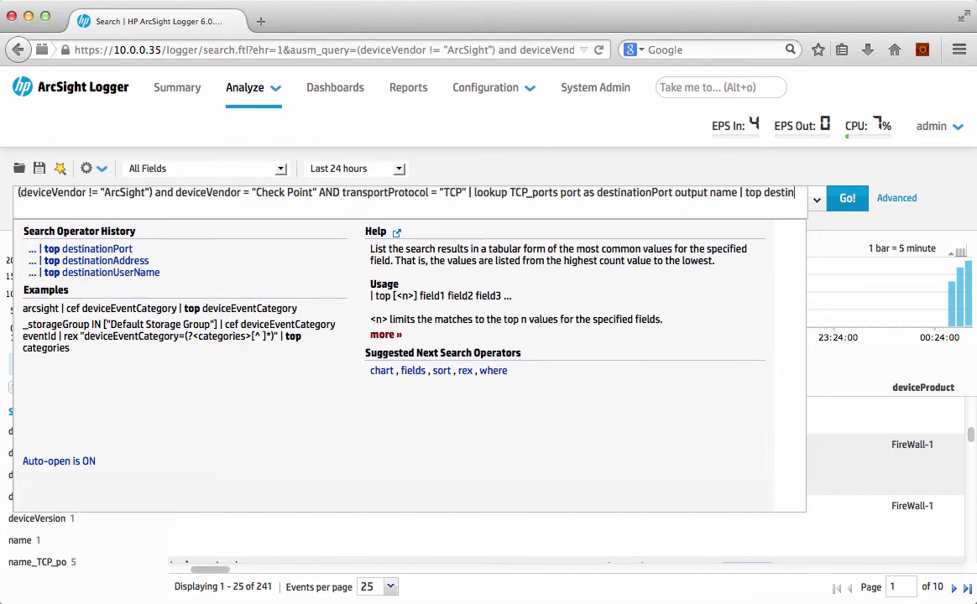
{"action": "type", "text": "ationPort"}
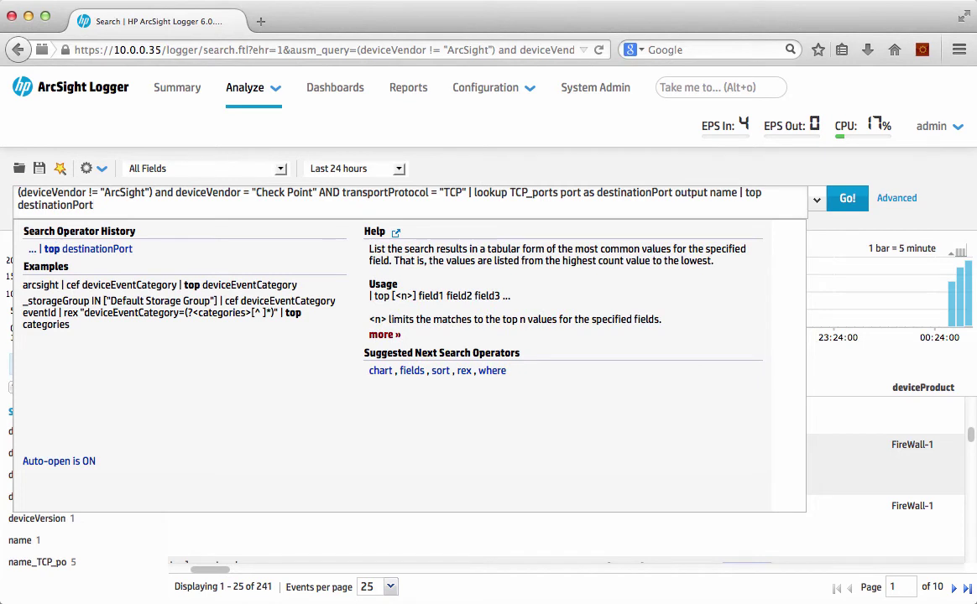
{"action": "key", "text": "BackSpace"}
{"action": "key", "text": "BackSpace"}
{"action": "key", "text": "BackSpace"}
{"action": "key", "text": "BackSpace"}
{"action": "key", "text": "BackSpace"}
{"action": "key", "text": "BackSpace"}
{"action": "key", "text": "BackSpace"}
{"action": "key", "text": "BackSpace"}
{"action": "key", "text": "BackSpace"}
{"action": "key", "text": "BackSpace"}
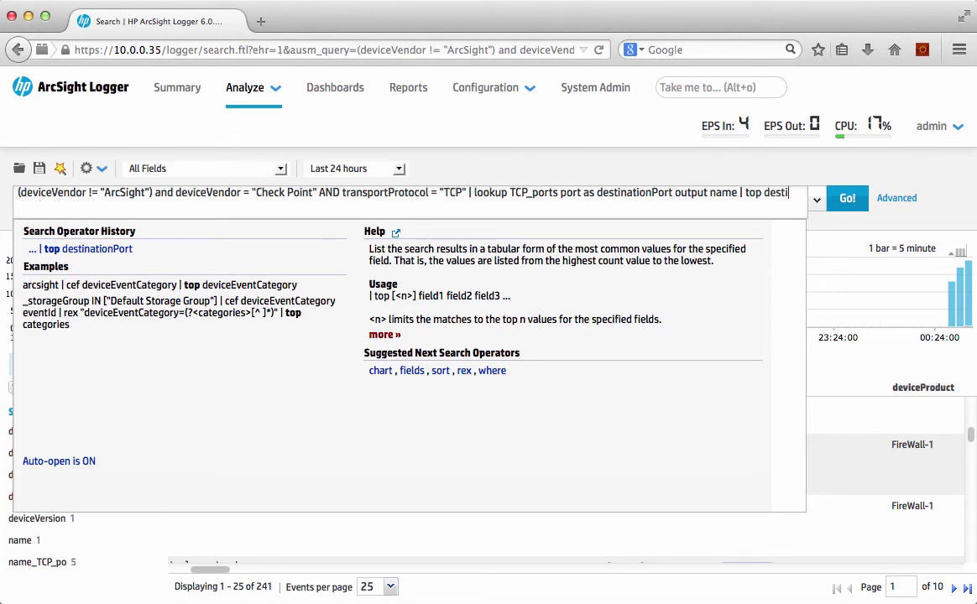
{"action": "key", "text": "BackSpace"}
{"action": "key", "text": "BackSpace"}
{"action": "key", "text": "BackSpace"}
{"action": "key", "text": "BackSpace"}
{"action": "key", "text": "BackSpace"}
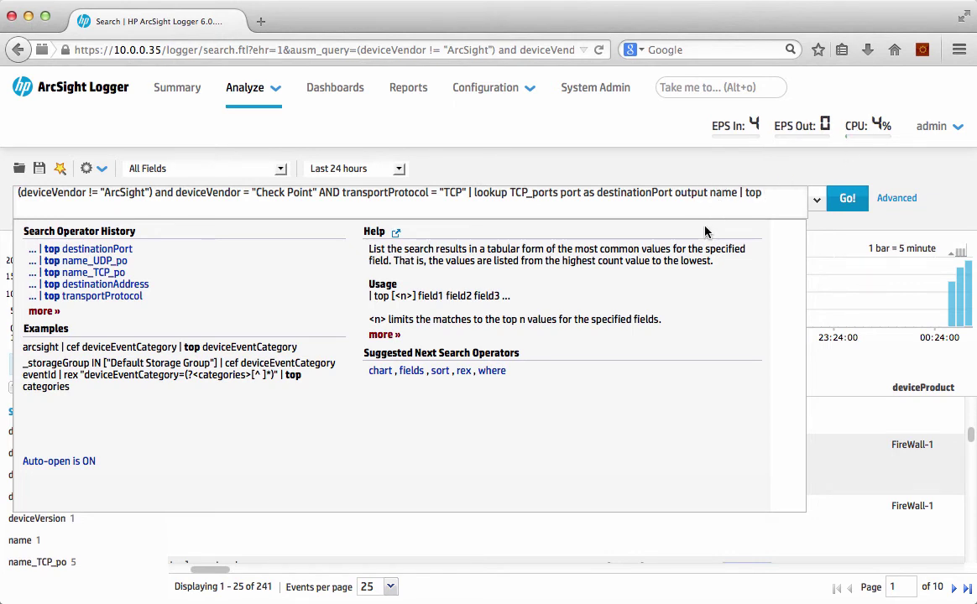
Step: Complete the top operator with the lookup field name_TCP_po and run the search to chart the port names
{"action": "type", "text": "name_"}
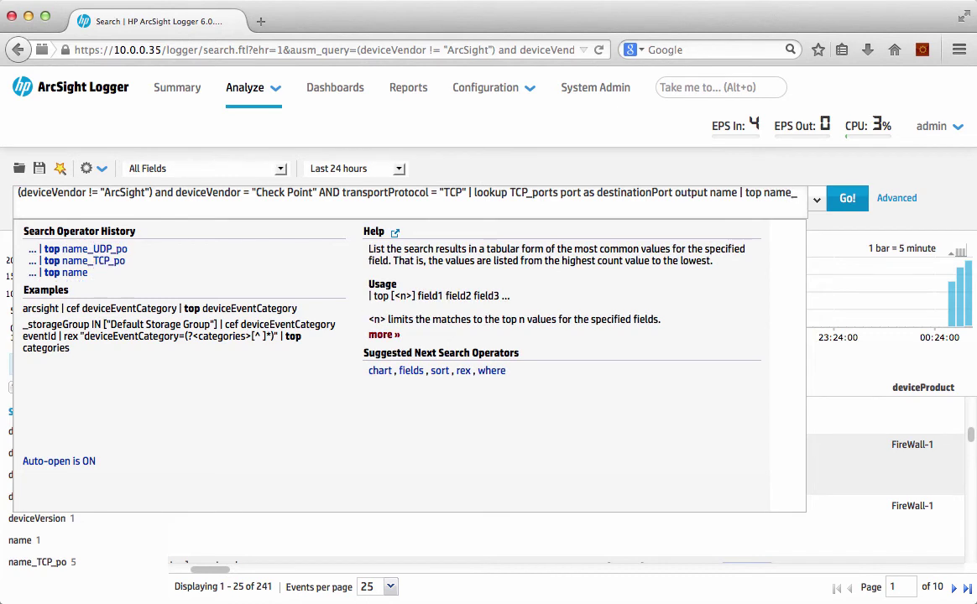
{"action": "type", "text": "TCP_"}
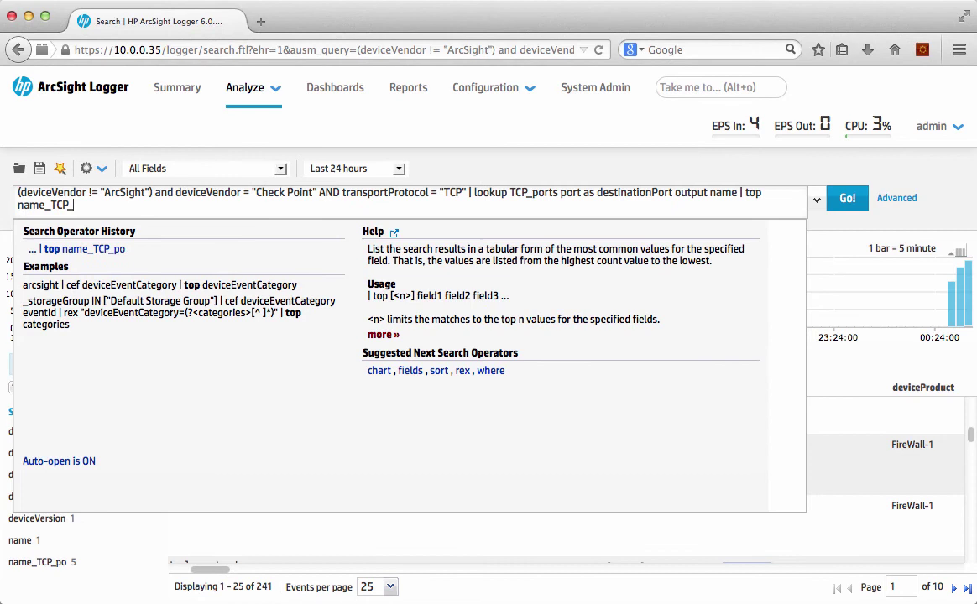
{"action": "type", "text": "po"}
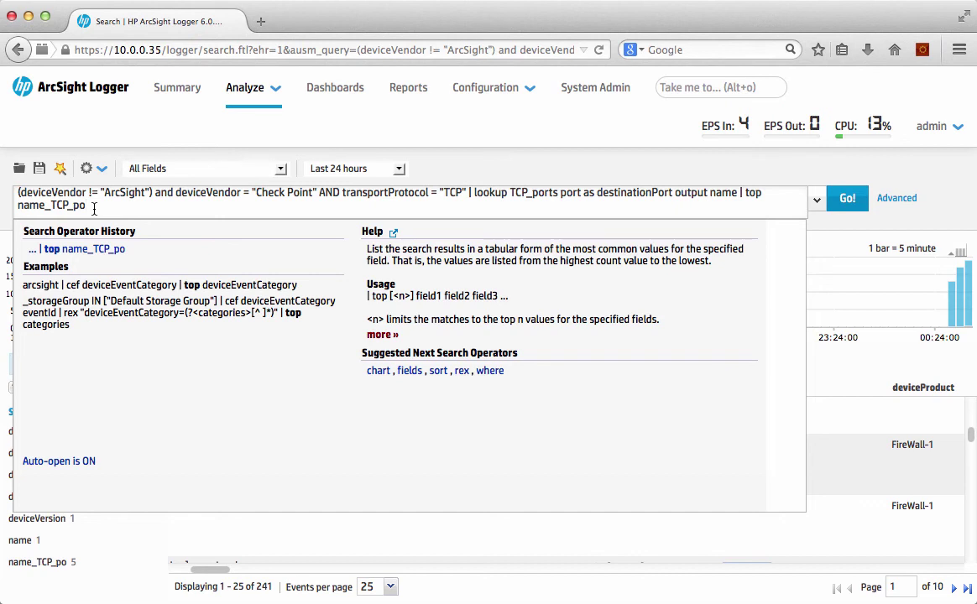
{"action": "key", "text": "Return"}
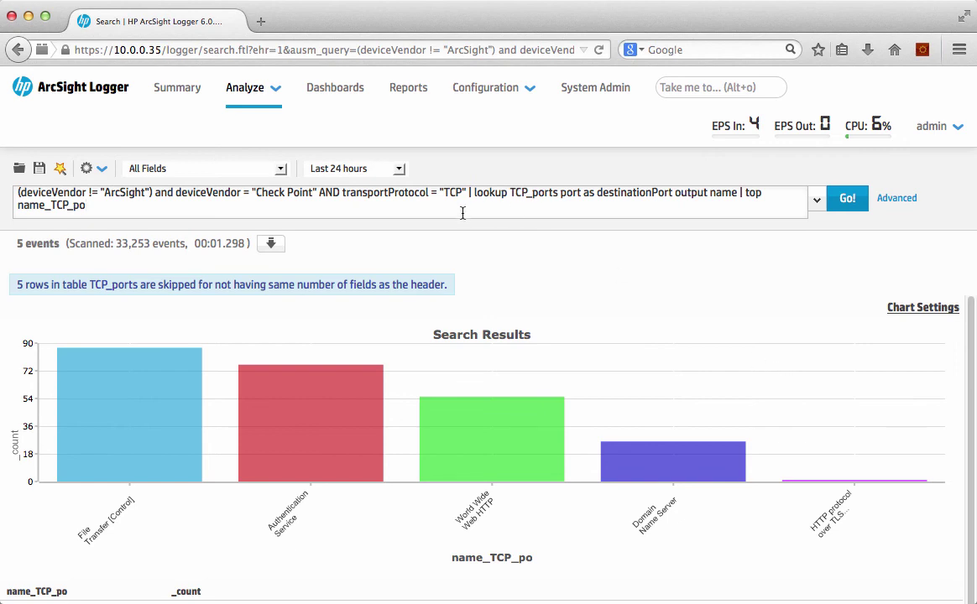
{"action": "left_click", "coordinate": [89, 213]}
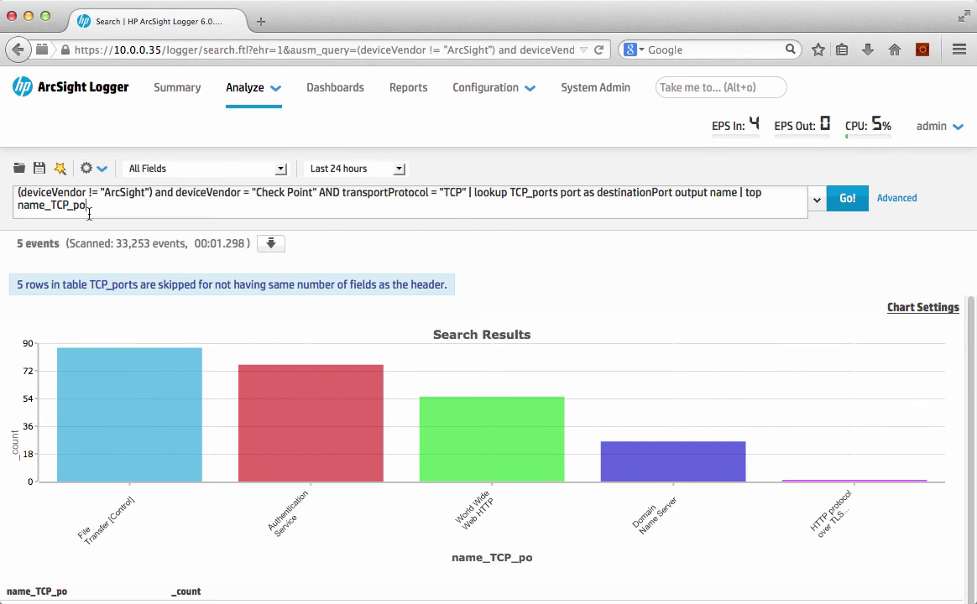